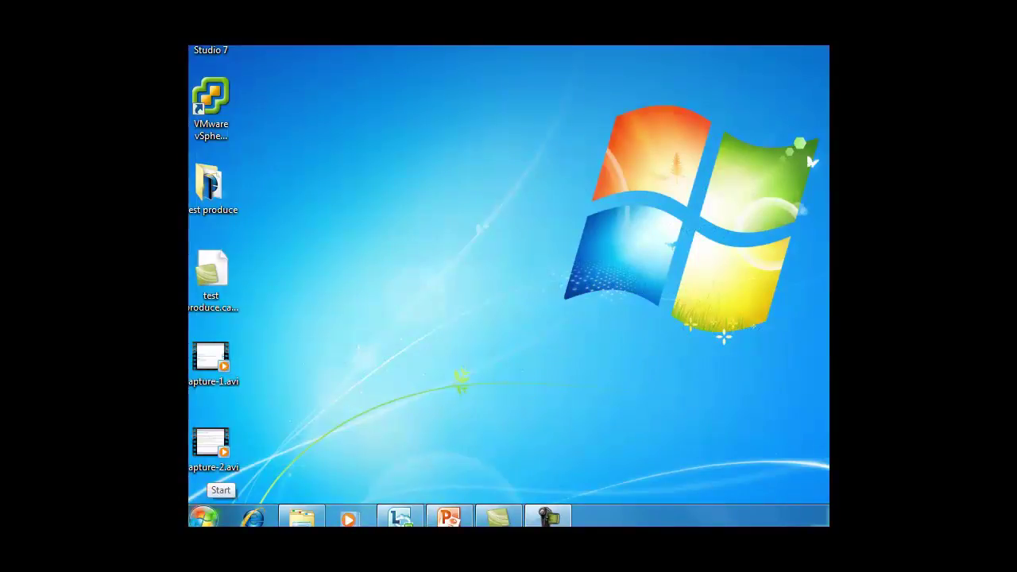
Launch cmd from the Start menu search and move the Command Prompt window into view.
click(204, 517)
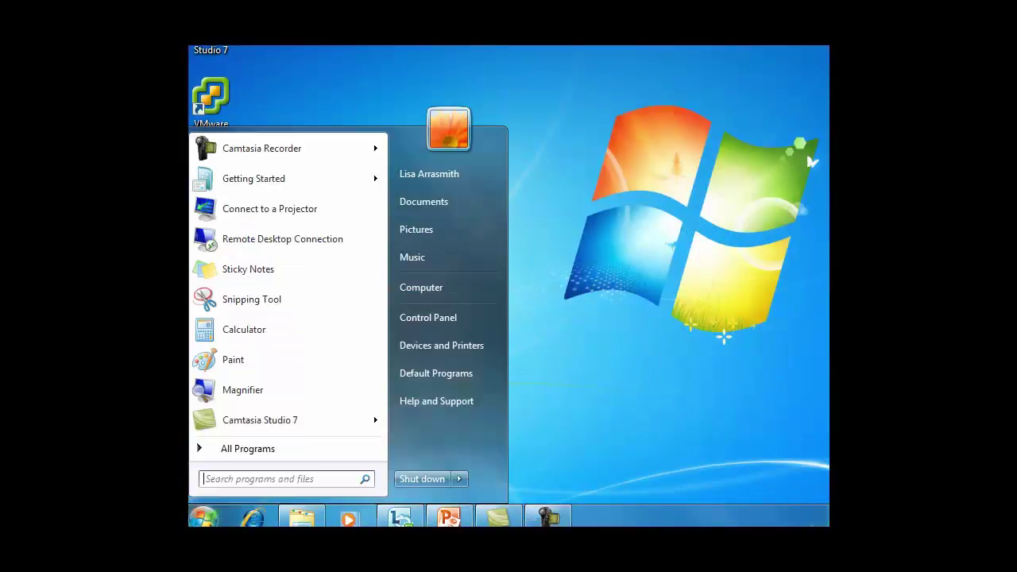
click(236, 479)
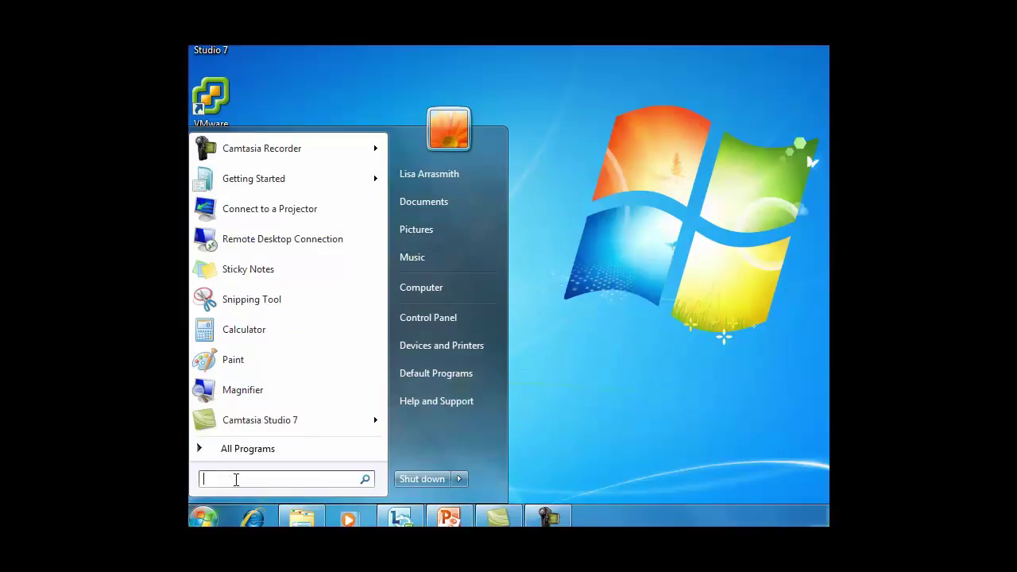
text(cmd)
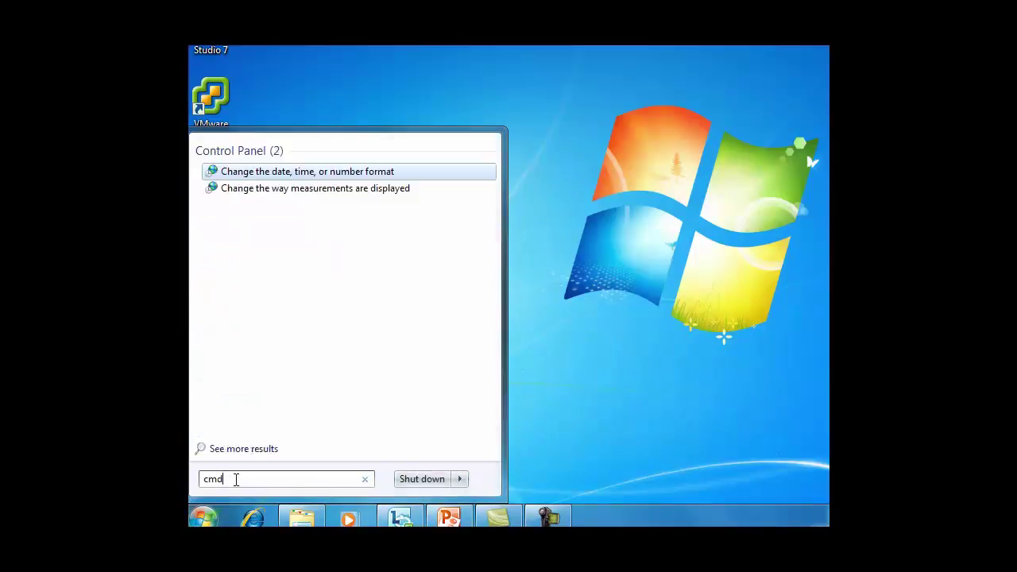
key(Return)
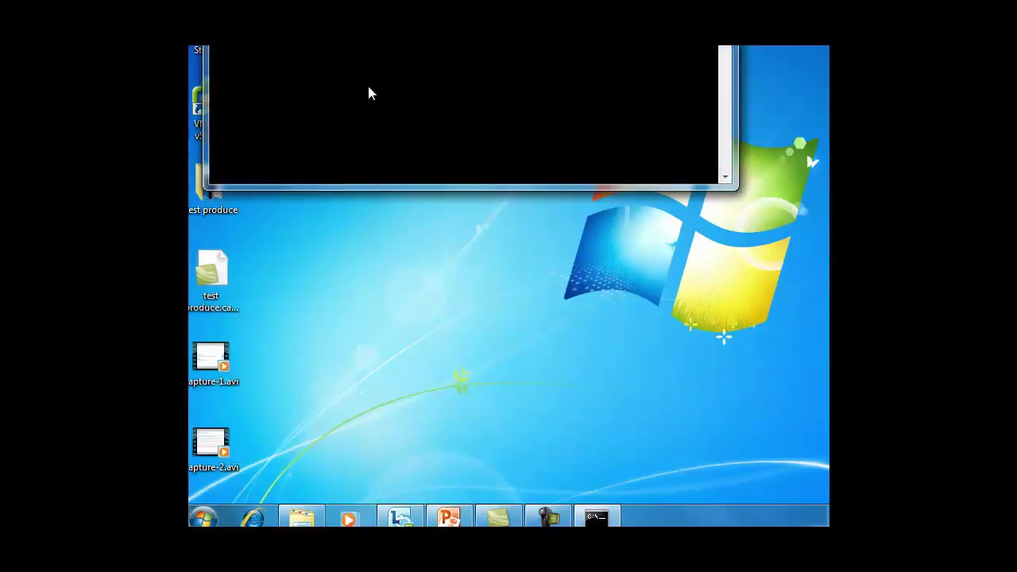
key(alt+space)
key(m)
click(482, 145)
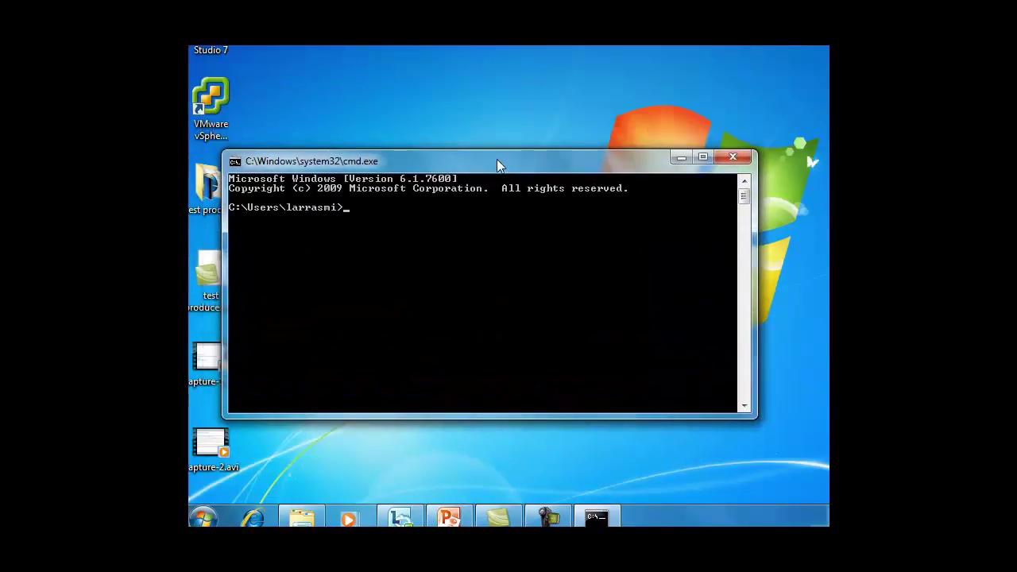
click(502, 153)
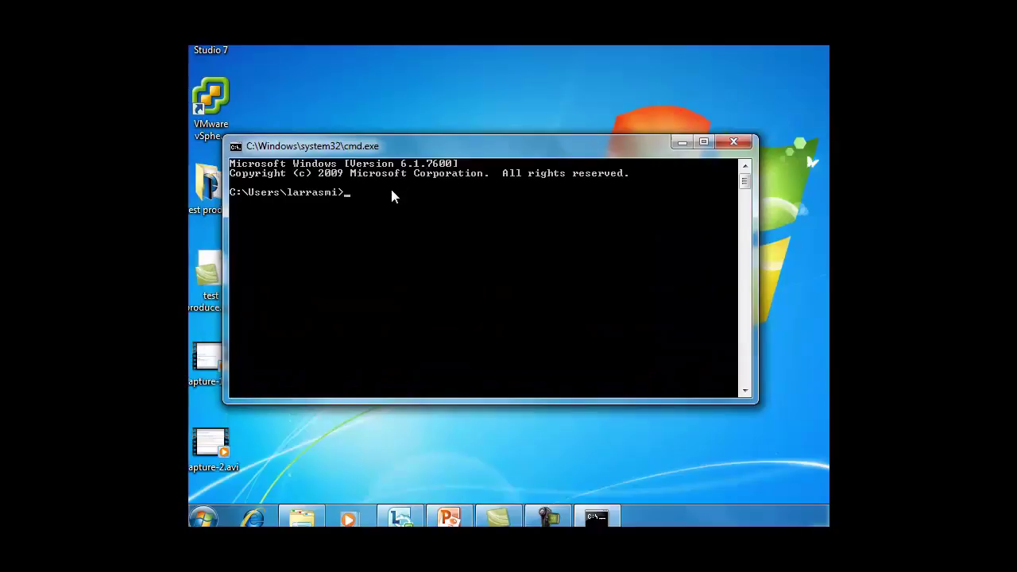
Change directory to C:\Program Files\Quest Software\NetVault Backup.
text(cd c:\)
key(Return)
text(cd pro)
key(Tab)
key(Return)
text(cd ques)
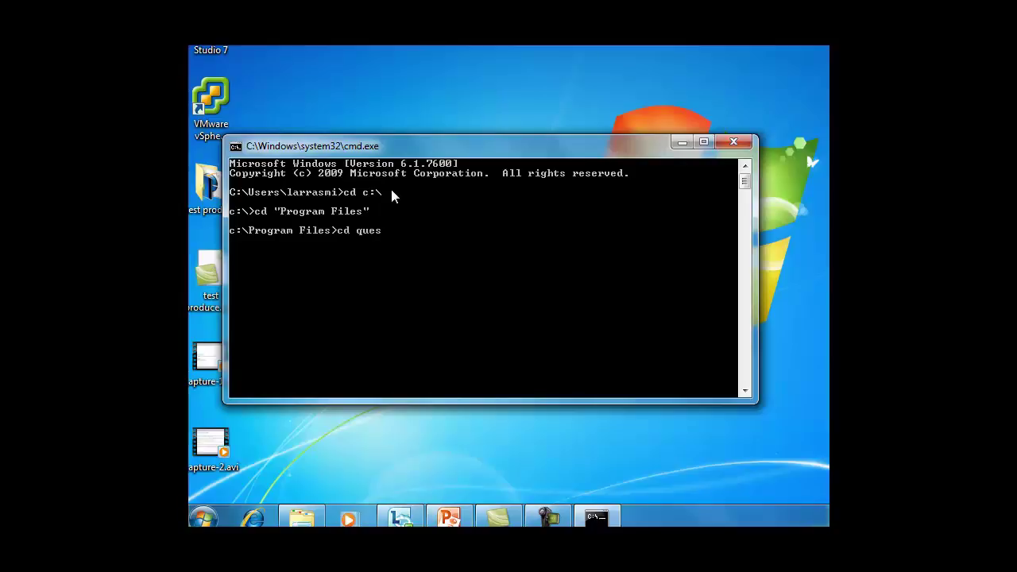
key(Tab)
key(Return)
text(cd)
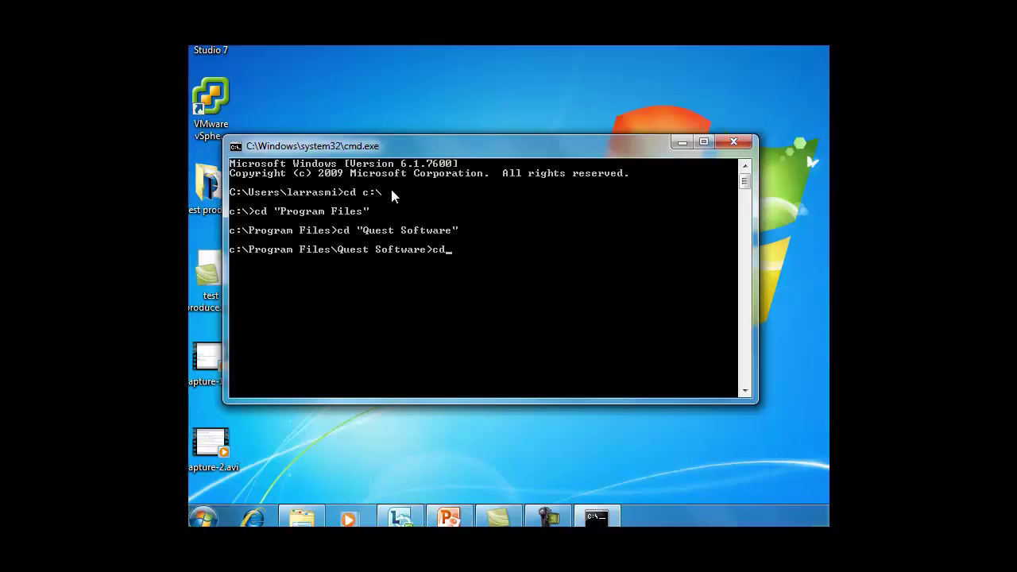
text( ne)
key(Tab)
key(Return)
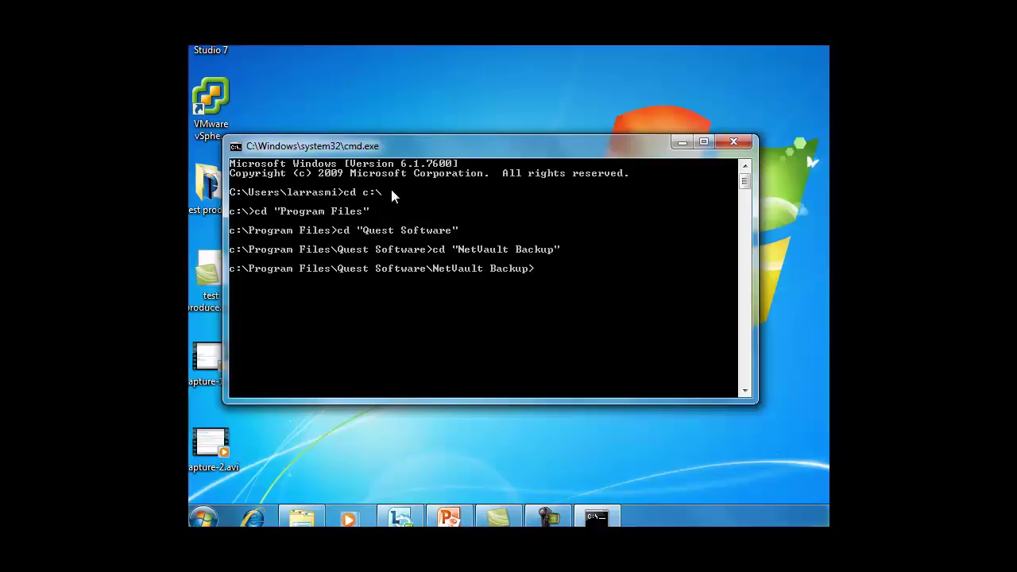
Enter the bin folder and run txtconfig.
text(cd bin)
key(Return)
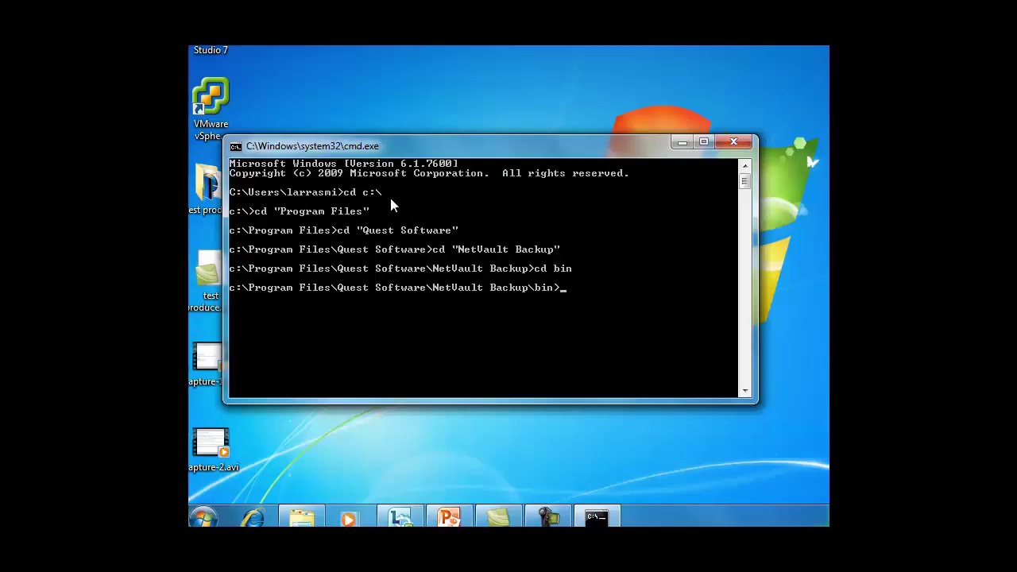
text(txtconfig)
key(Return)
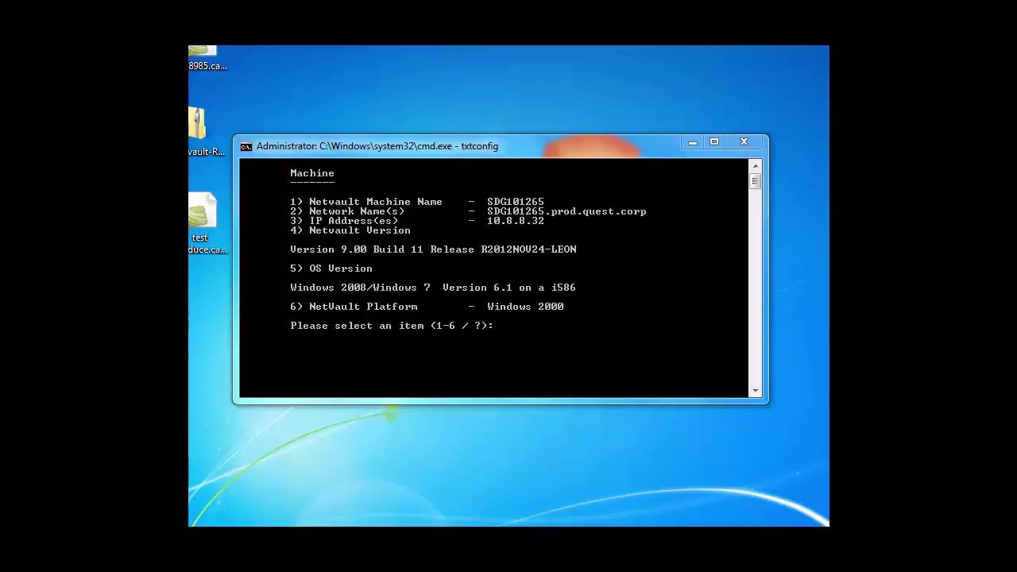
Focus the txtconfig console and display the Pages menu.
click(540, 332)
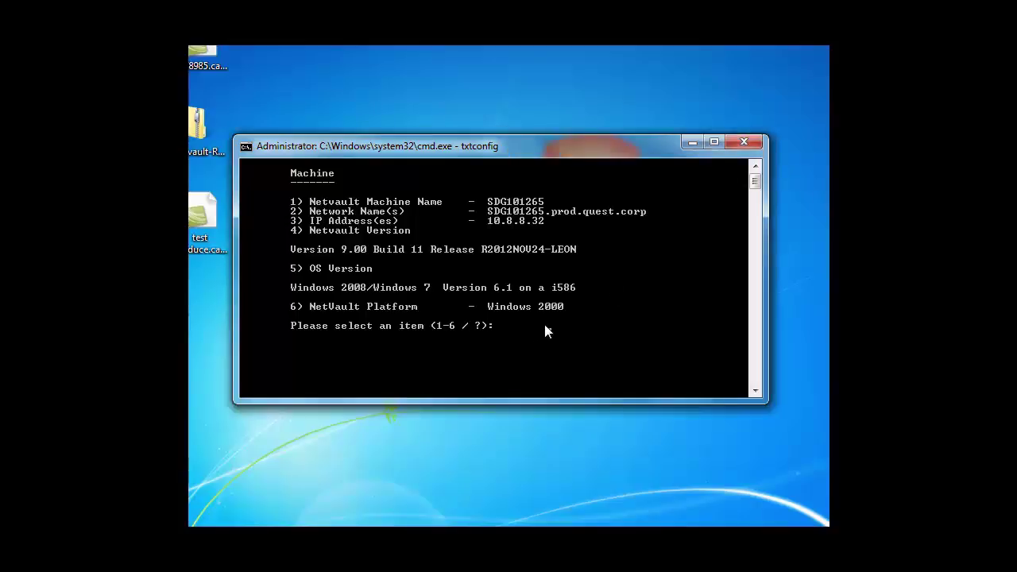
key(Return)
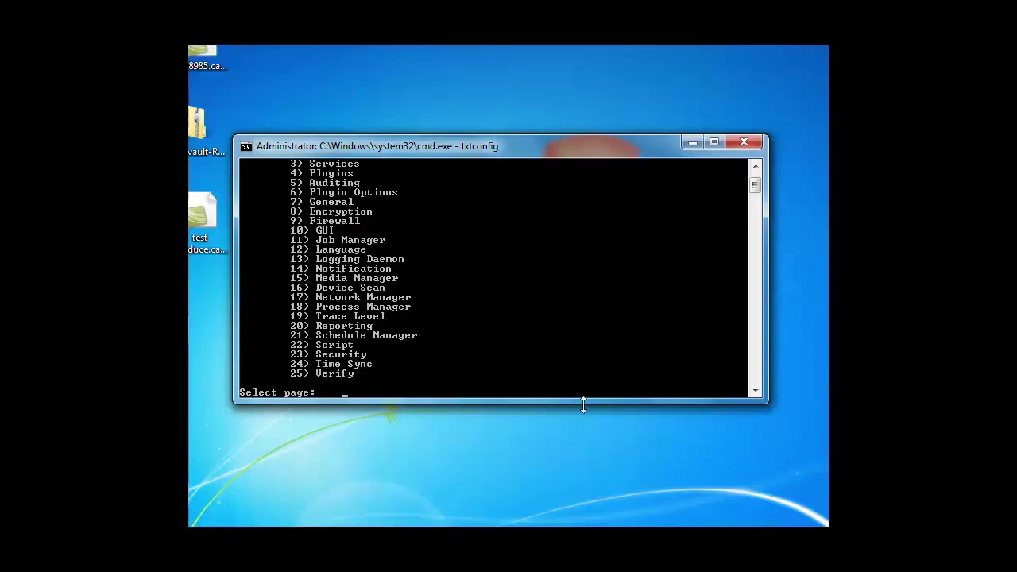
Drag the console's bottom and top borders so all pages from Machine to Verify show.
drag(583, 405, 584, 485)
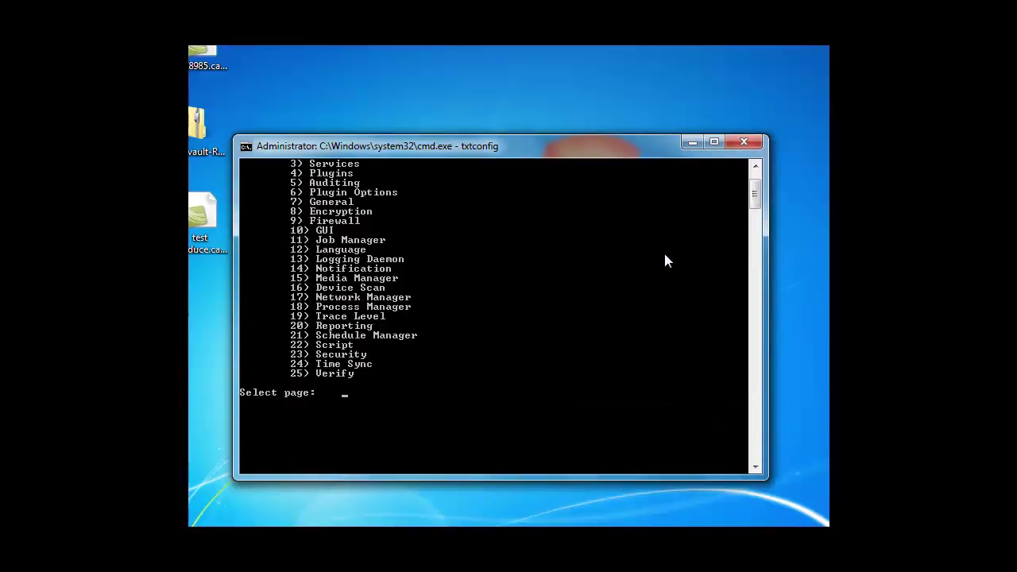
drag(638, 136, 636, 98)
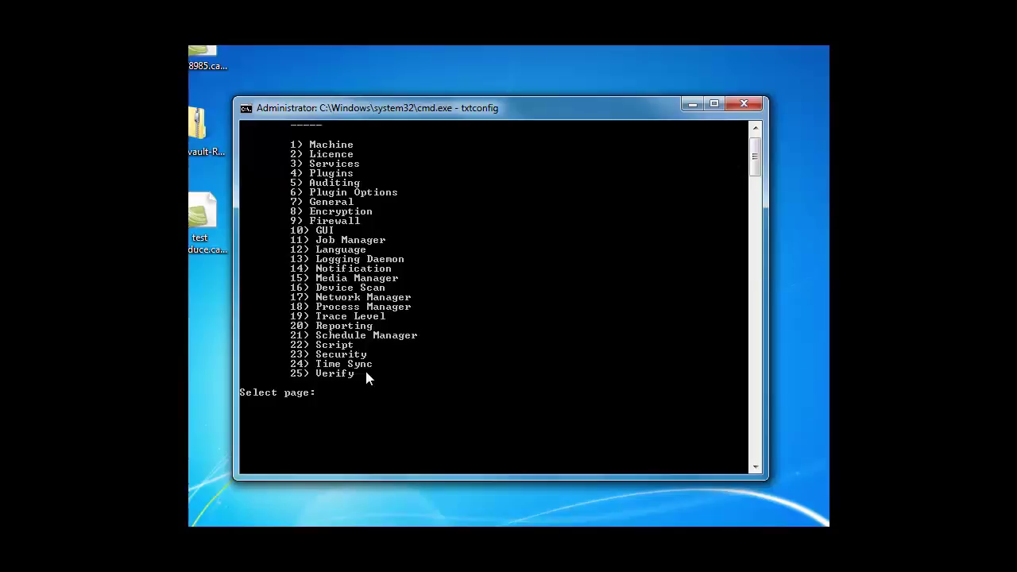
key(Return)
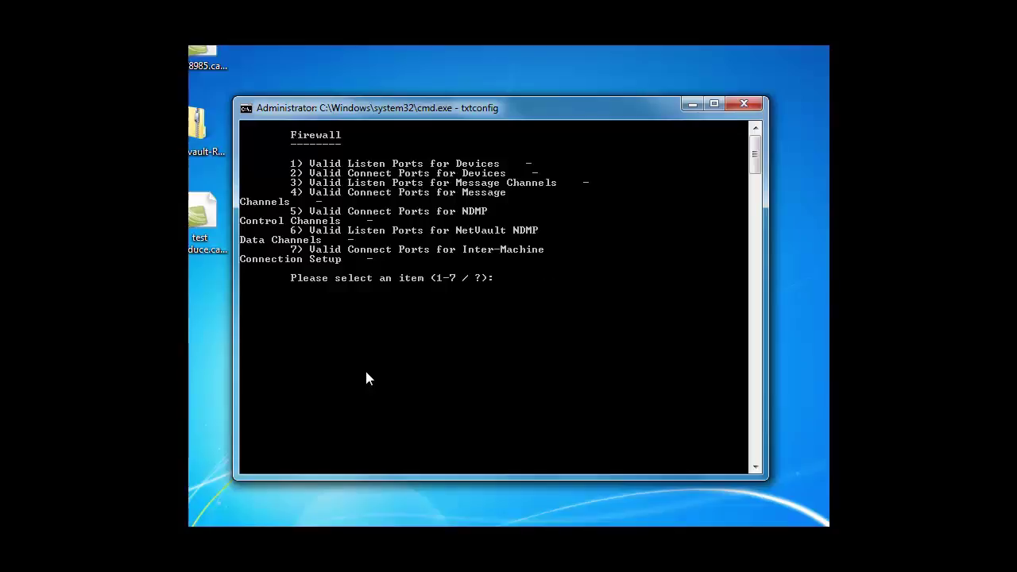
text(1)
key(Return)
text(20031)
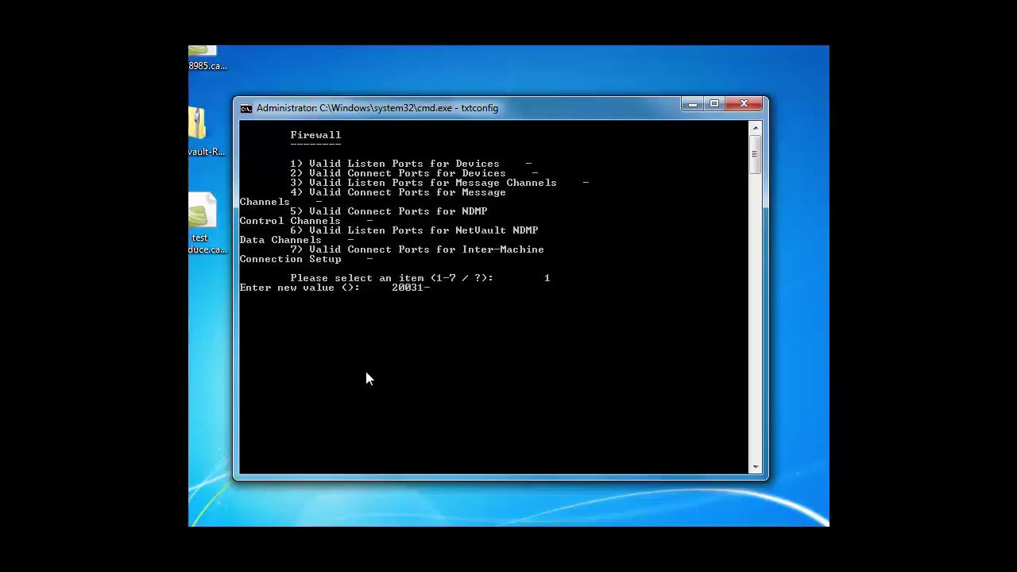
text(-20061)
key(Return)
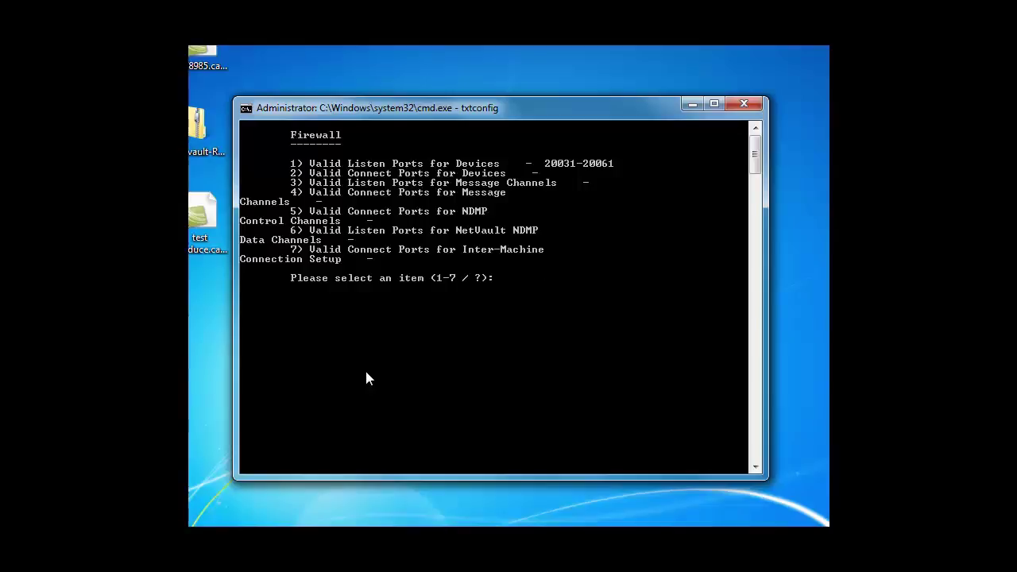
text(s)
key(Return)
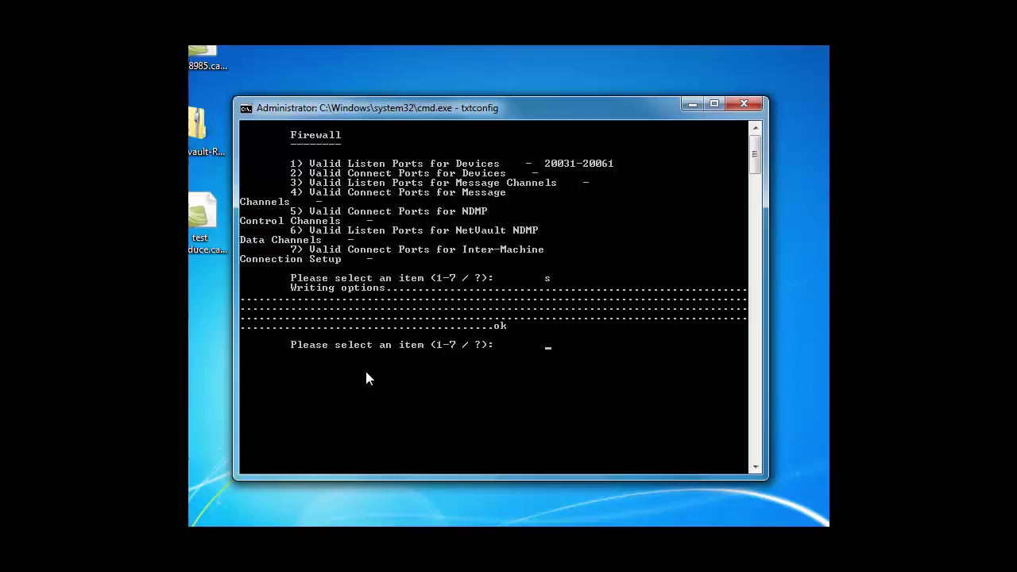
text(b)
key(Return)
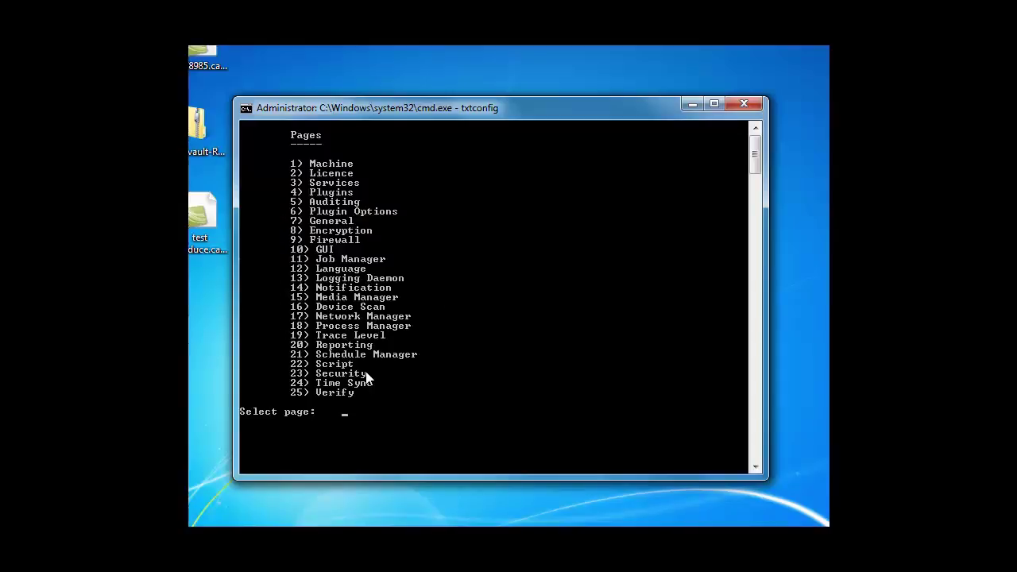
View Network Manager (17) Connections (2), then cancel the preferred network address edit.
text(17)
key(Return)
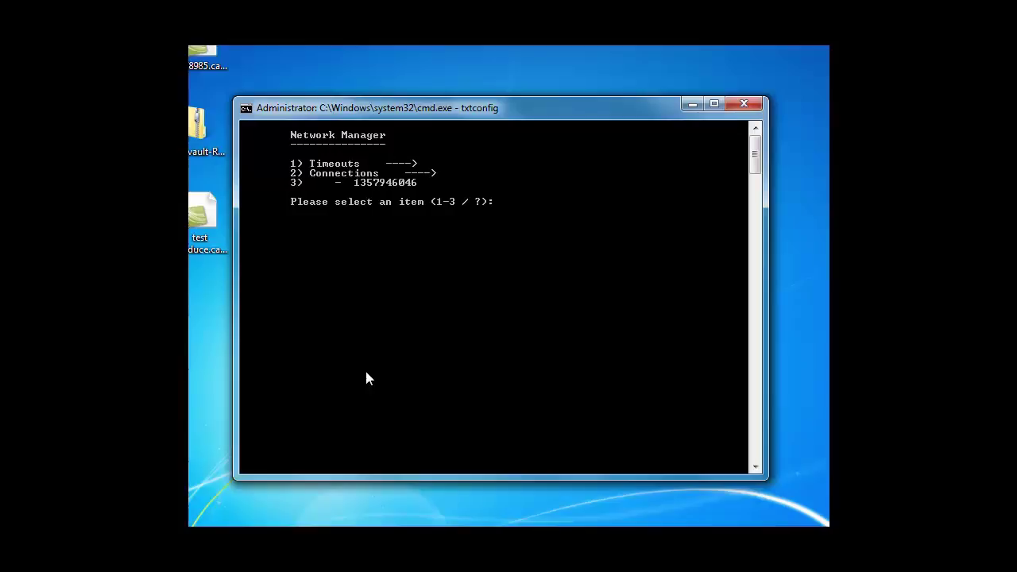
text(2)
key(Return)
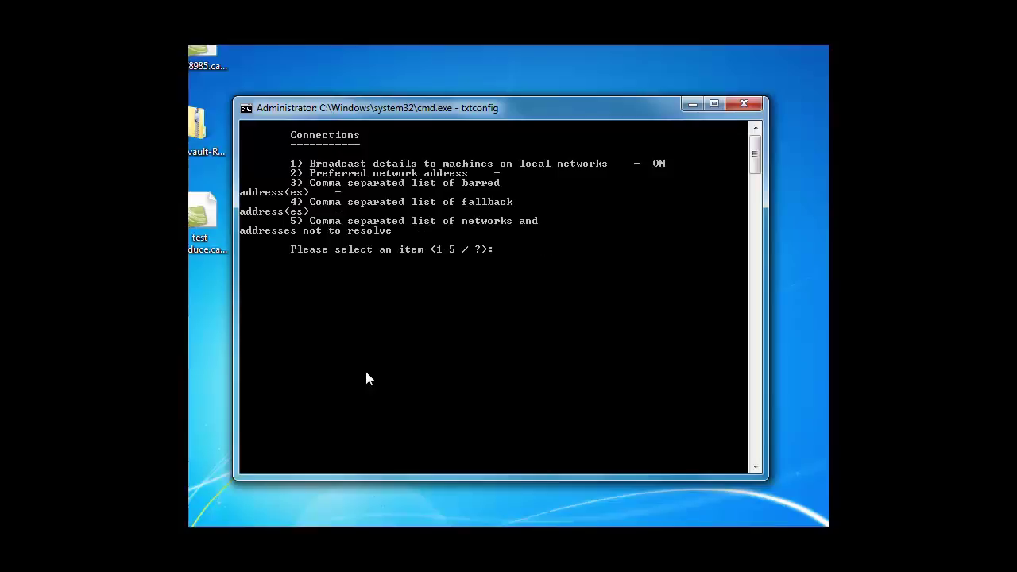
text(2)
key(Return)
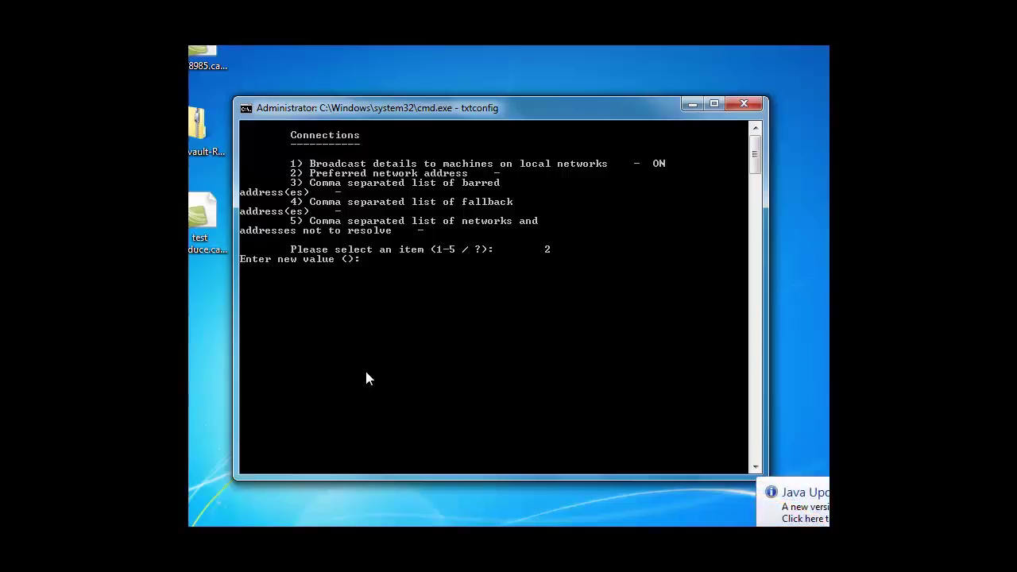
text(q)
key(Return)
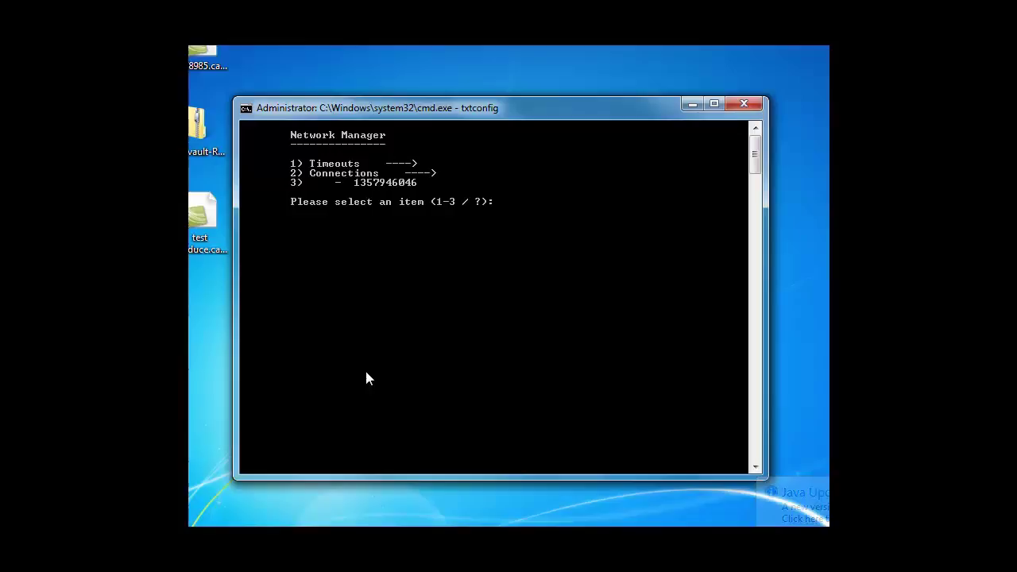
Quit txtconfig with q, answering n to the save prompt.
text(q)
key(Return)
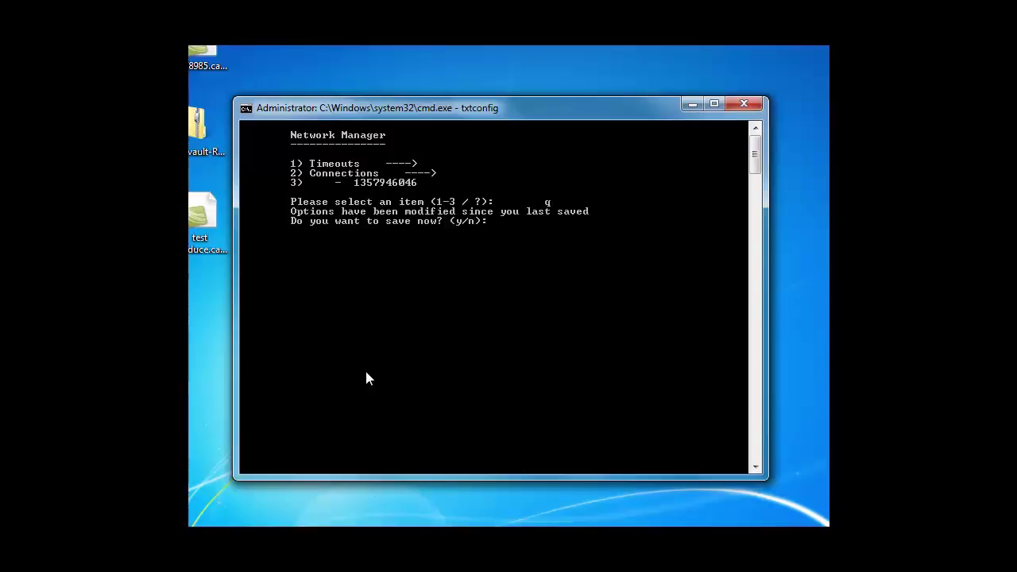
text(n)
key(Return)
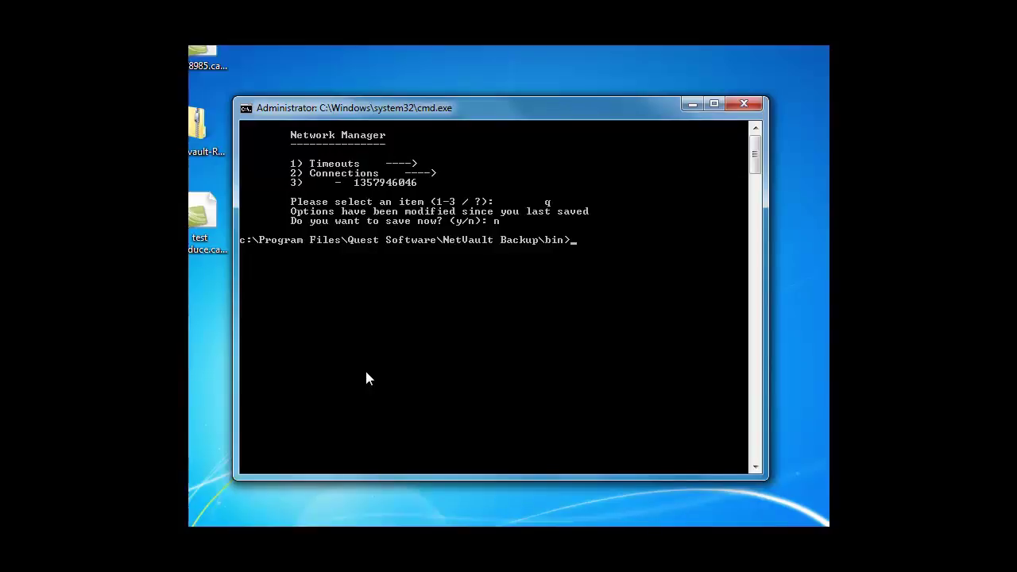
Relaunch txtconfig from the bin prompt and enter p to list the 25 pages.
text(txtconfig)
key(Return)
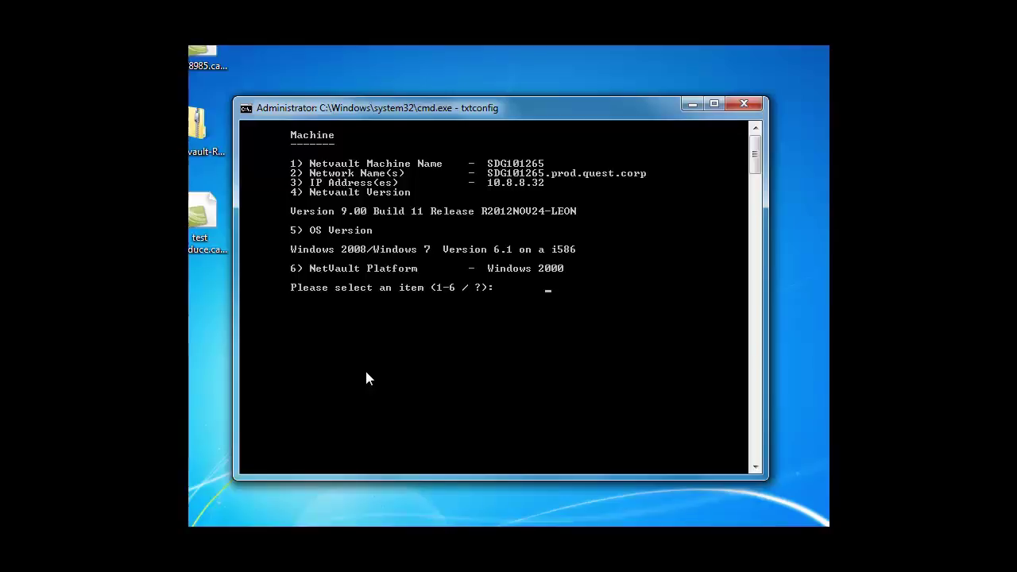
text(p)
key(Return)
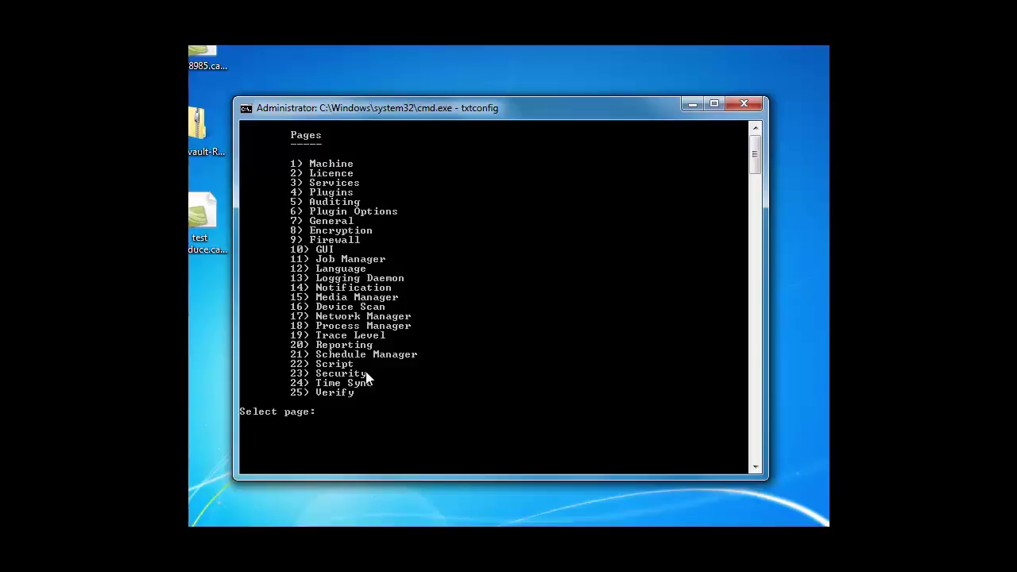